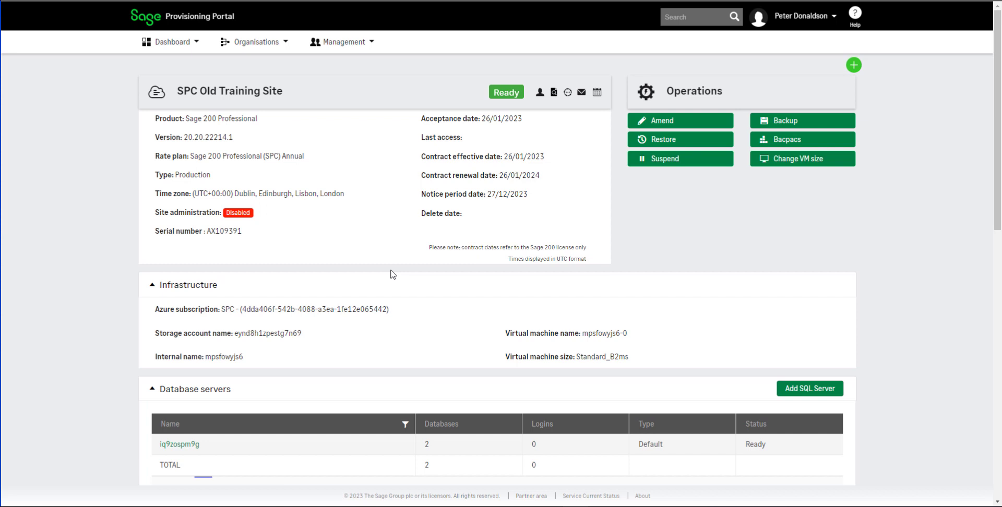
Review the old training site's databases and check the configuration database name in the Sage 200 System Administration server properties.
scroll(393, 274, "down", 4)
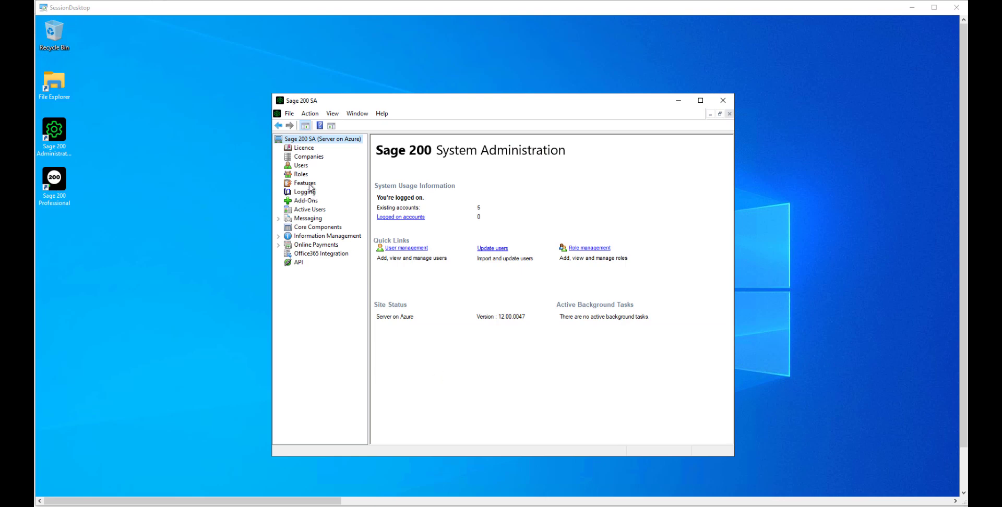
right_click(309, 142)
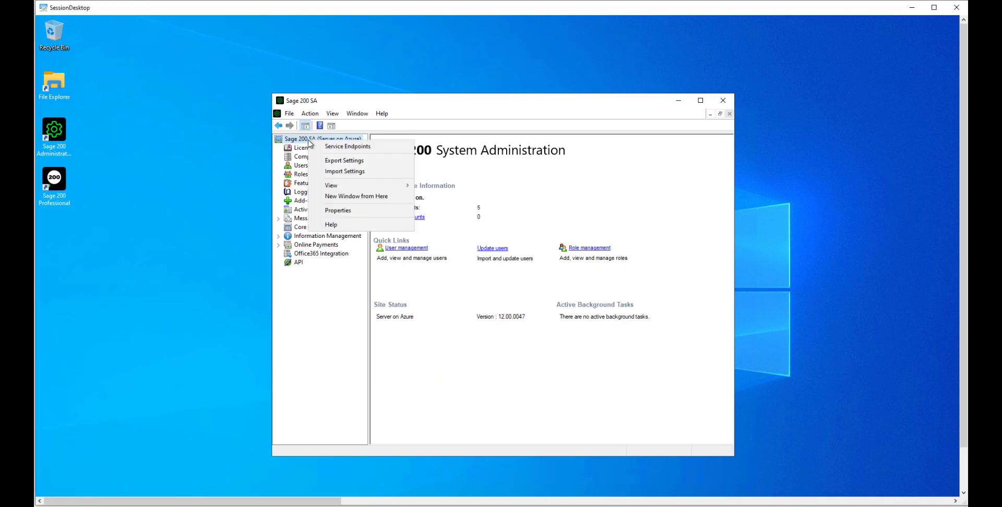
left_click(345, 210)
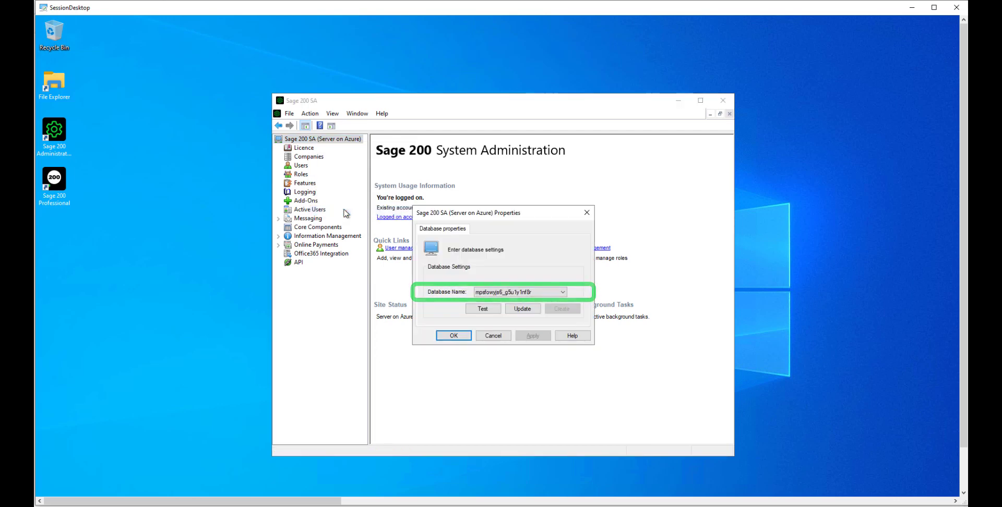
left_click(453, 336)
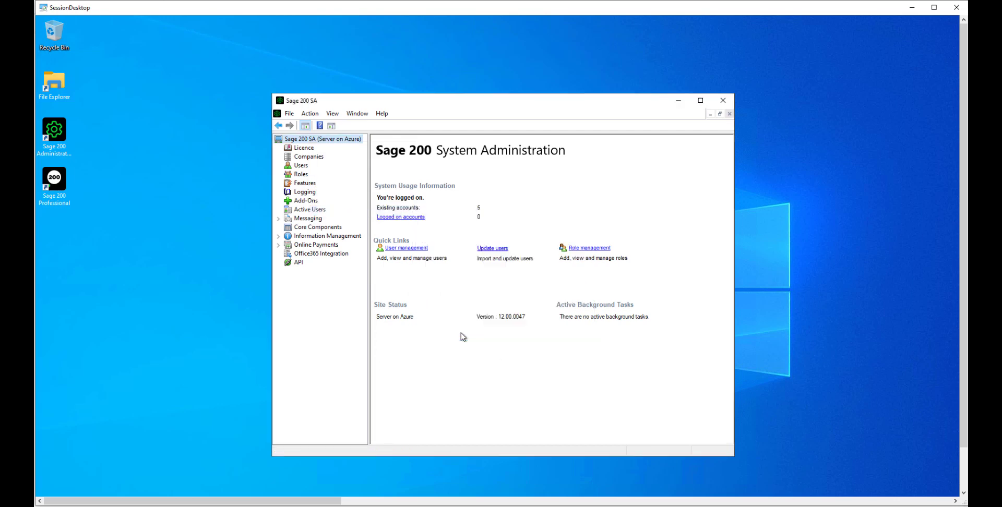
View the properties of the demo company in System Administration and open the Sage folder on drive C: in File Explorer.
left_click(313, 160)
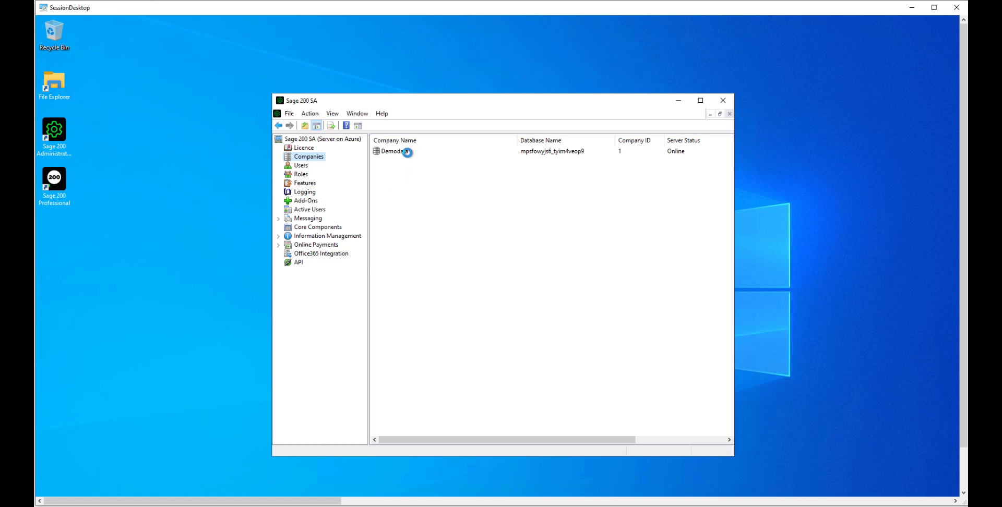
right_click(407, 151)
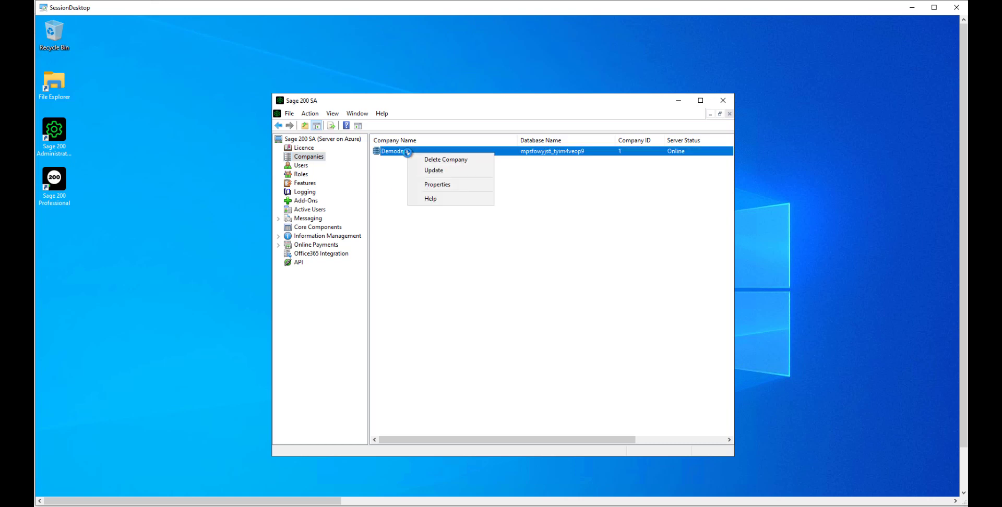
left_click(438, 184)
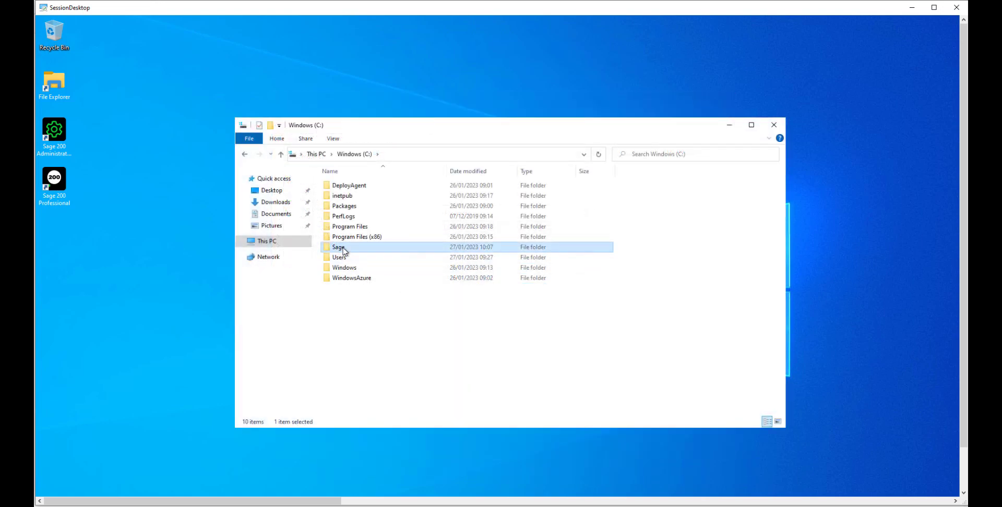
double_click(344, 248)
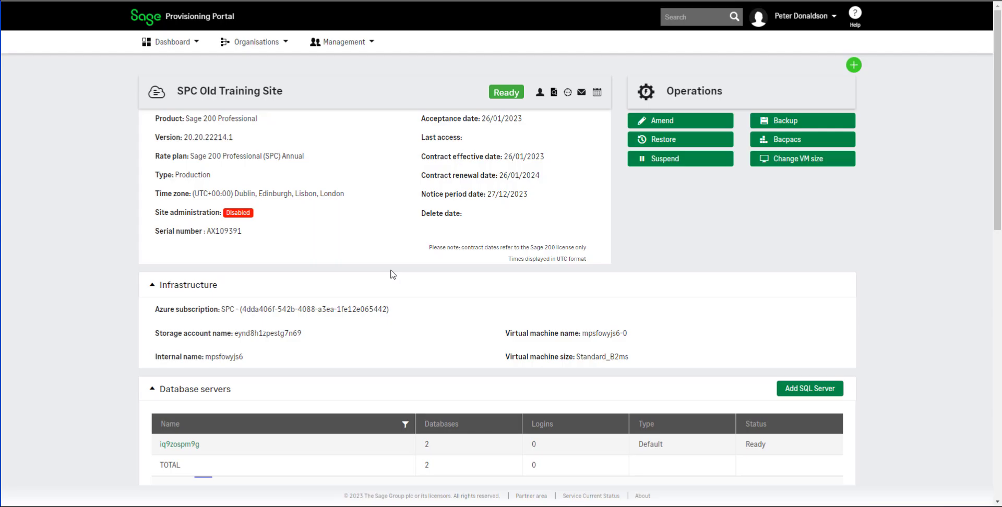
Back up the databases mpsfowyjs6_g5u1y1nf8r and mpsfowyjs6_tyim4veop9 of SPC Old Training Site in the Provisioning Portal.
scroll(392, 274, "down", 4)
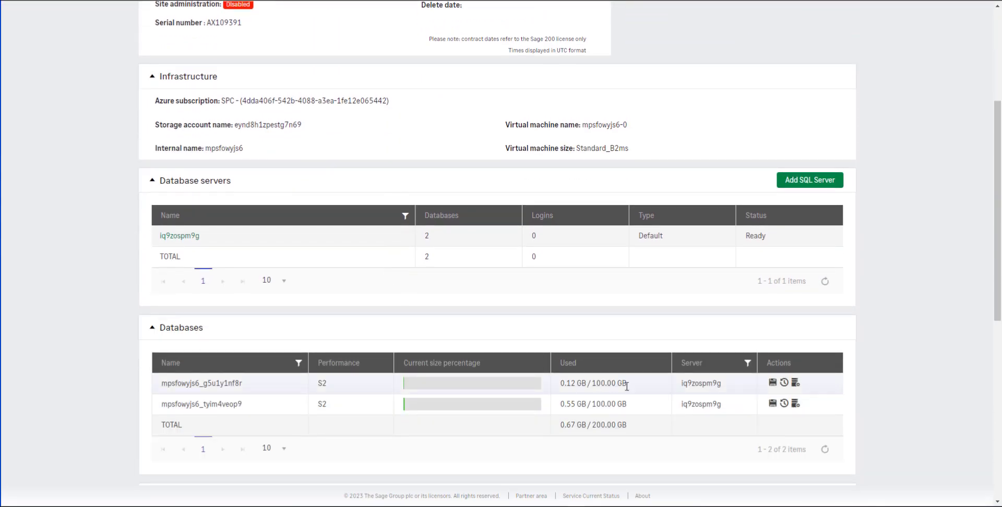
left_click(772, 384)
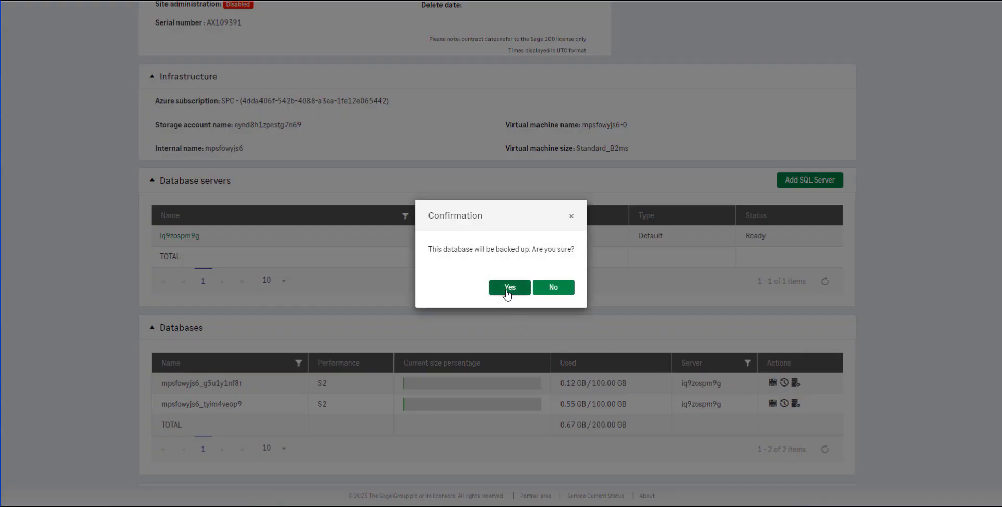
left_click(508, 288)
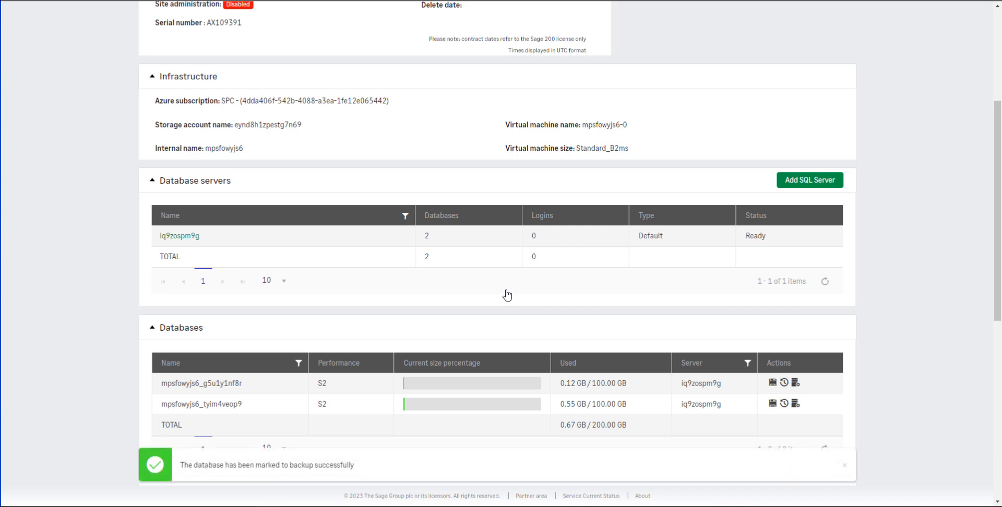
left_click(773, 405)
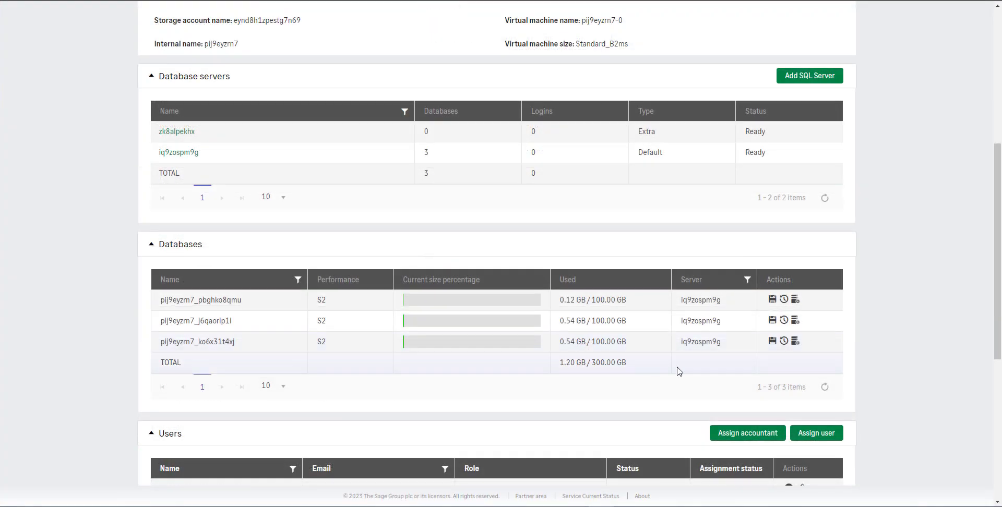
left_click(785, 300)
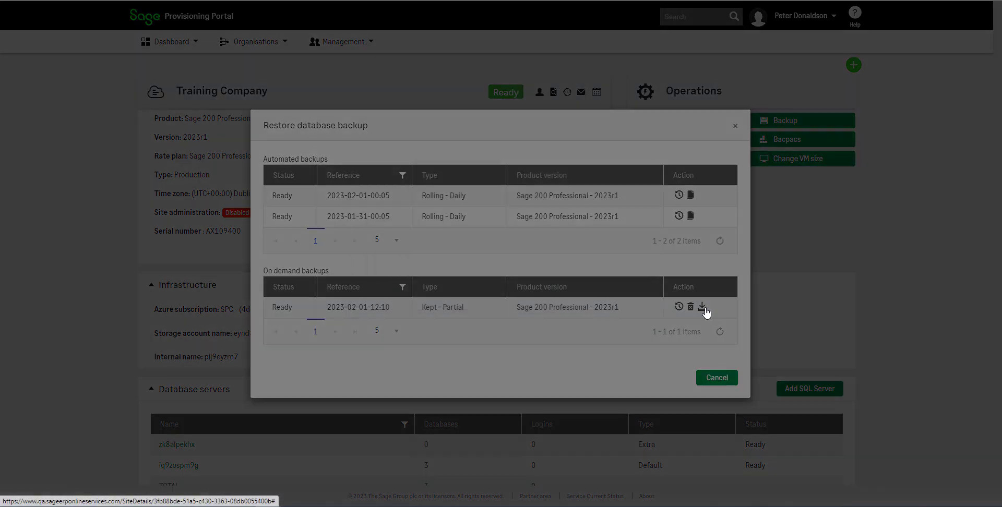
left_click(702, 308)
type("Upgrading site")
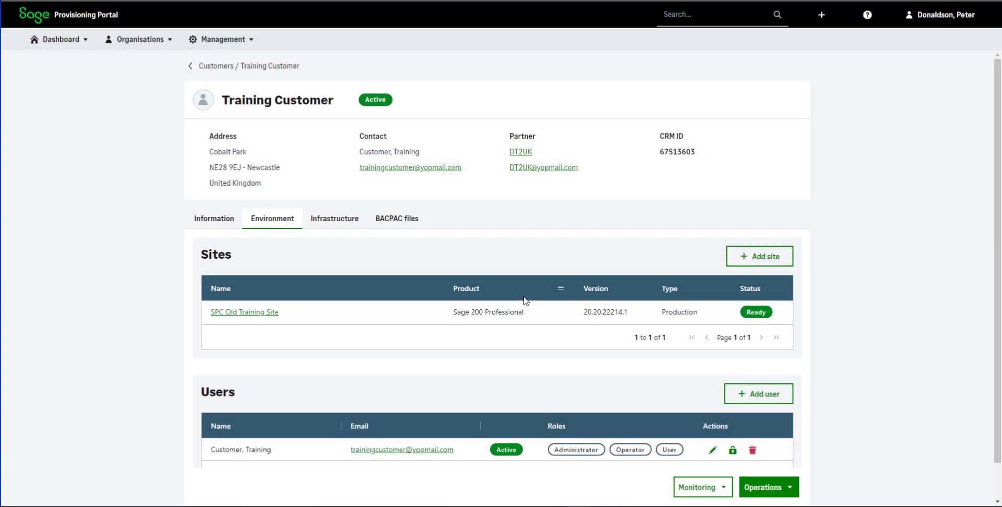
Start a new Training Customer site named Training Company with Sage 200 Professional 2023r1 (Full version), SPC Test Upgrade Licence rate plan and SPC subscription.
scroll(526, 301, "down", 1)
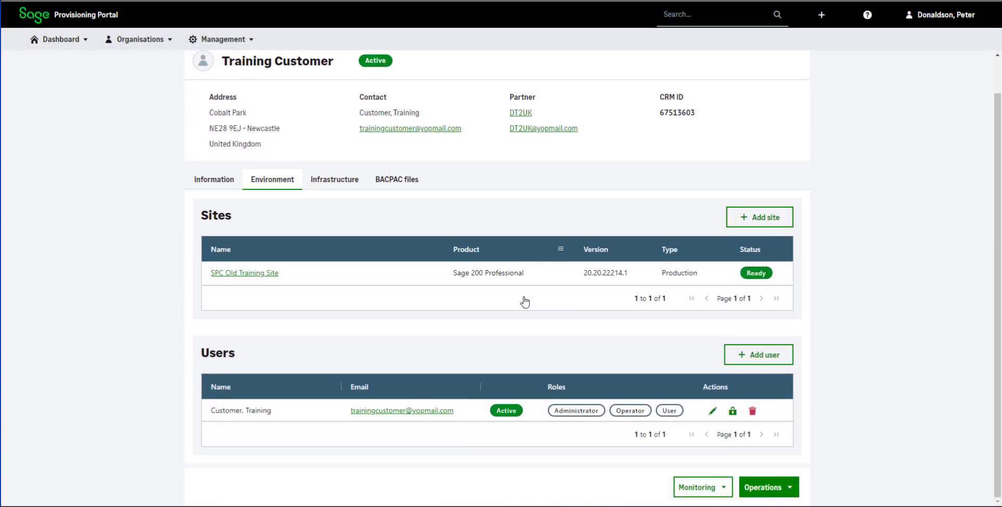
left_click(759, 223)
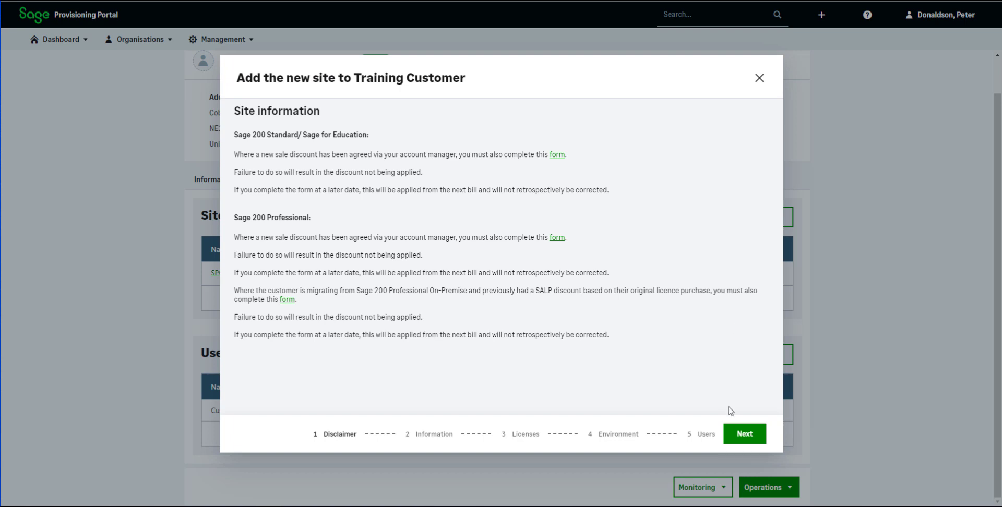
left_click(748, 443)
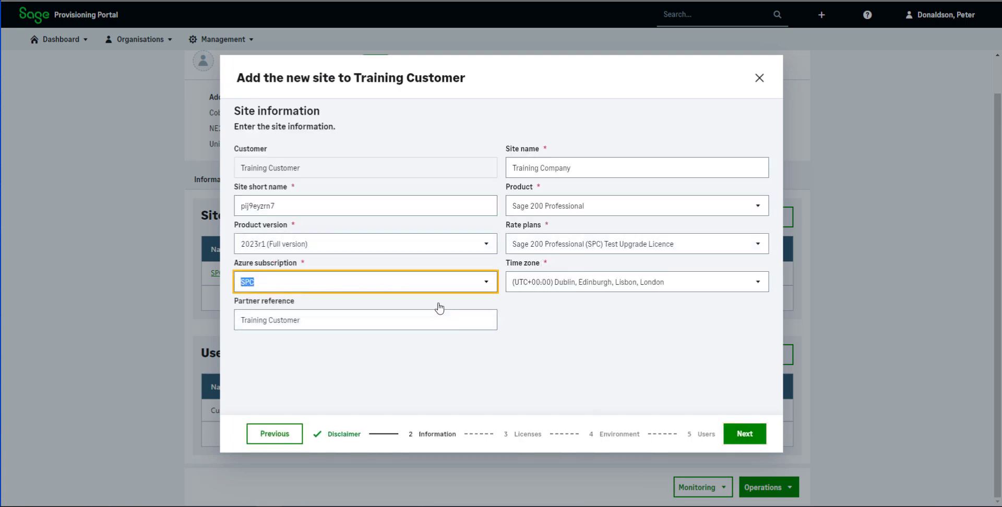
left_click(755, 440)
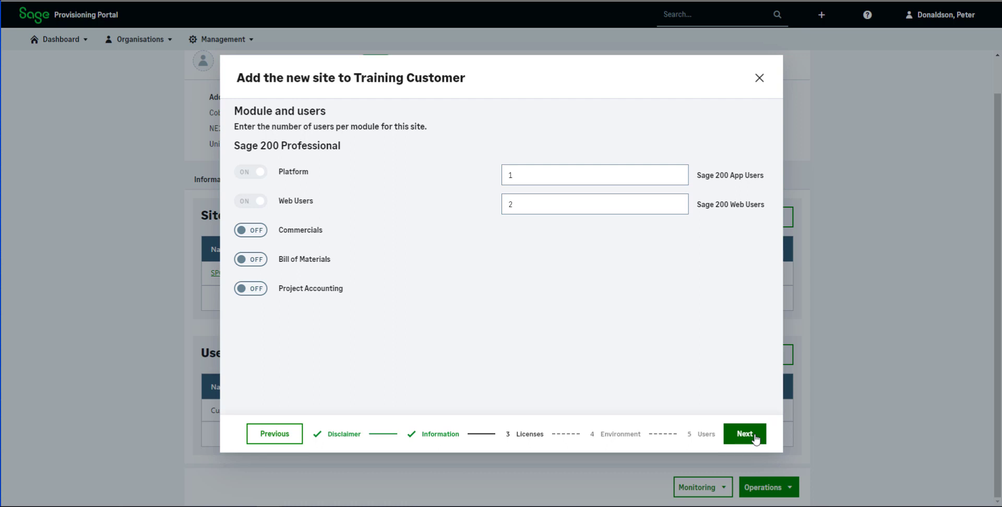
Enable the Commercials, Bill of Materials and Project Accounting modules for the new site and accept the licences.
key("Tab")
key("space")
key("Tab")
key("space")
key("Tab")
key("space")
key("Tab")
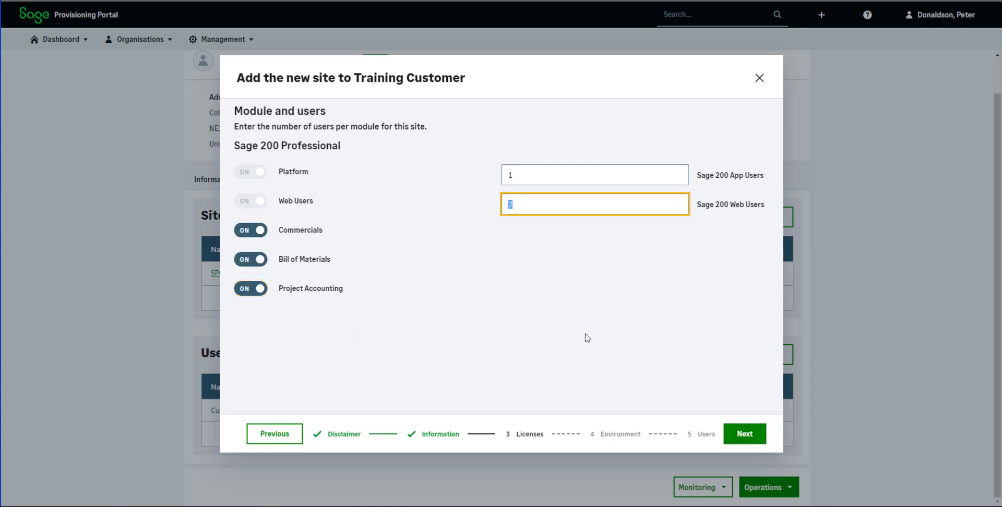
left_click(745, 433)
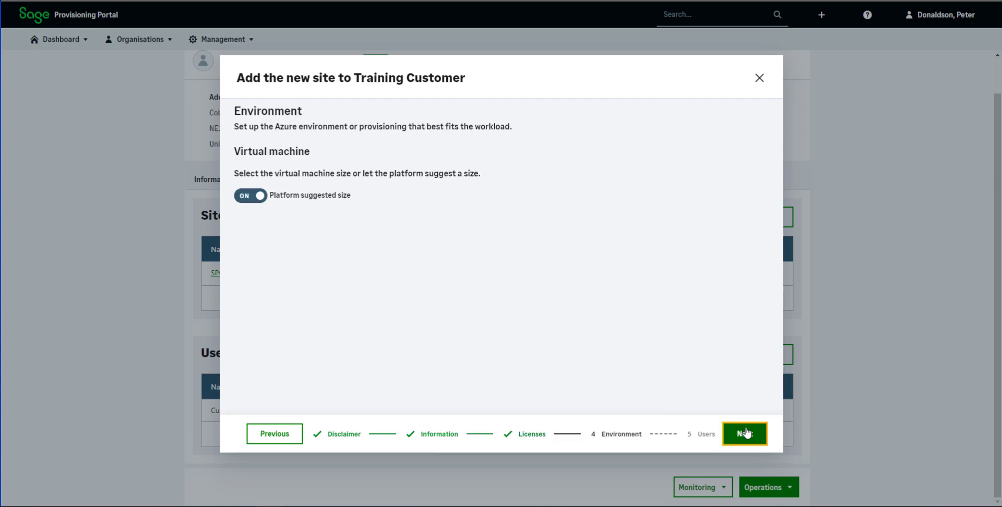
Accept the platform suggested virtual machine size, turn off additional user access and finish adding the site.
left_click(746, 433)
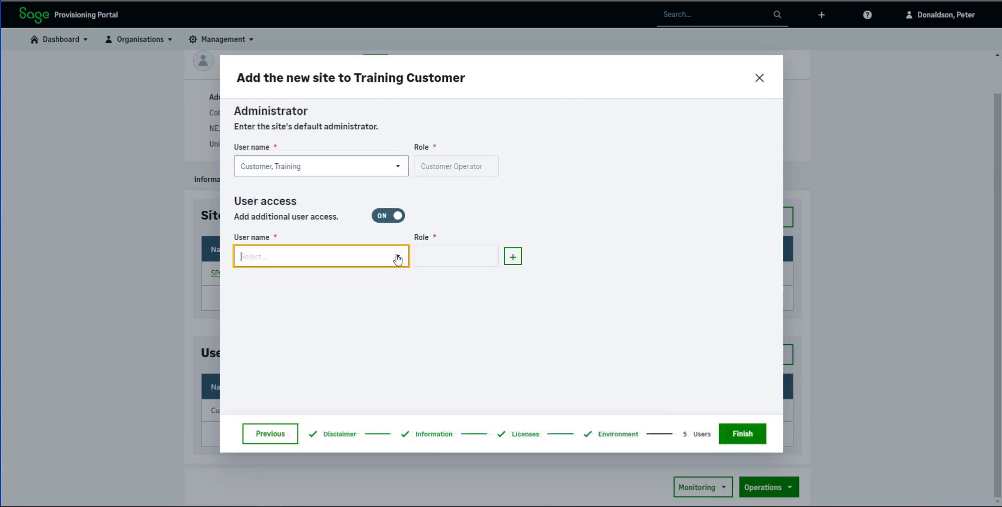
left_click(393, 222)
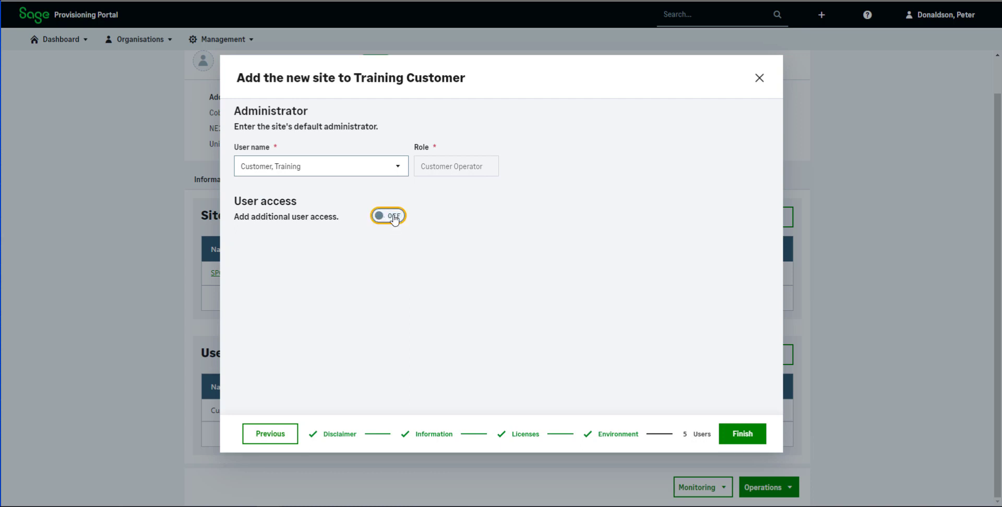
left_click(740, 436)
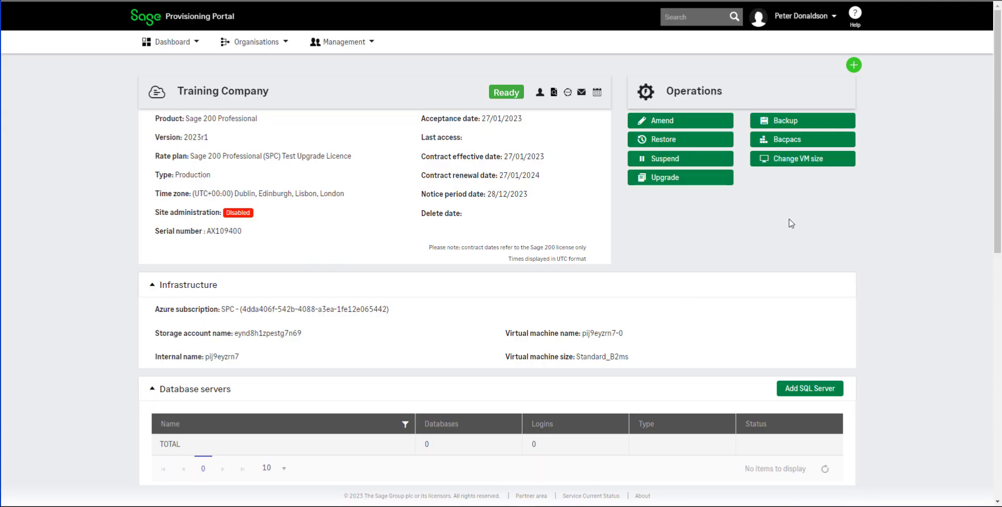
Upload the mpsfowyjs6_g…-10_56.bacpac file to the Training Company site with the description "Config Database".
left_click(812, 143)
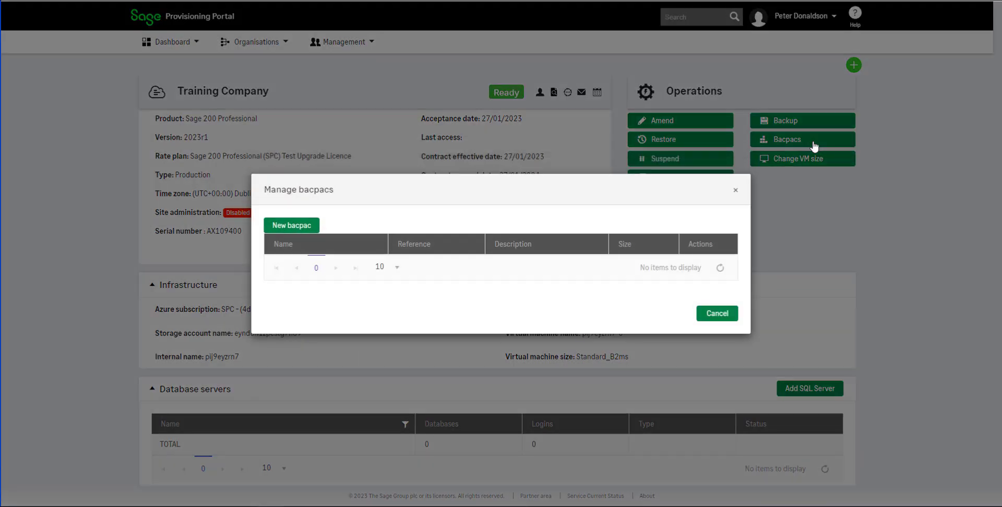
left_click(304, 225)
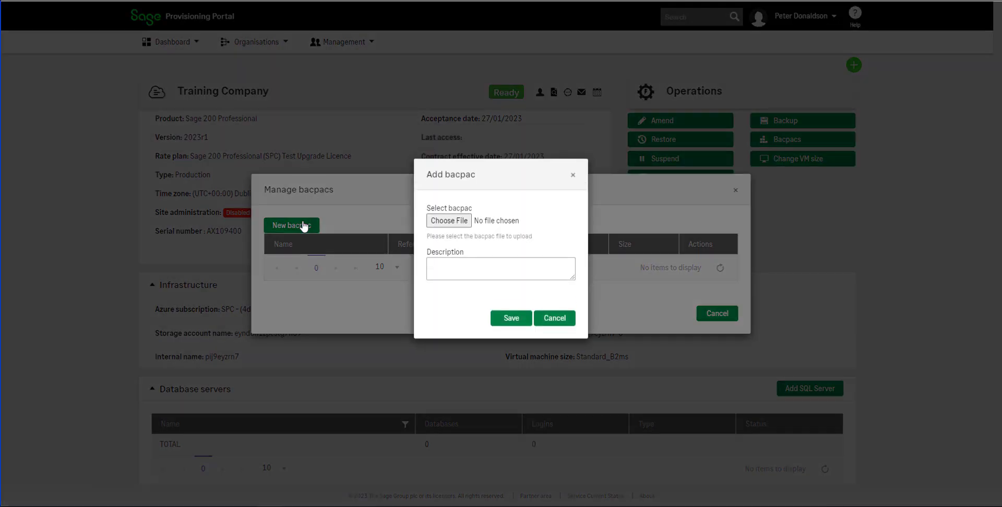
left_click(452, 228)
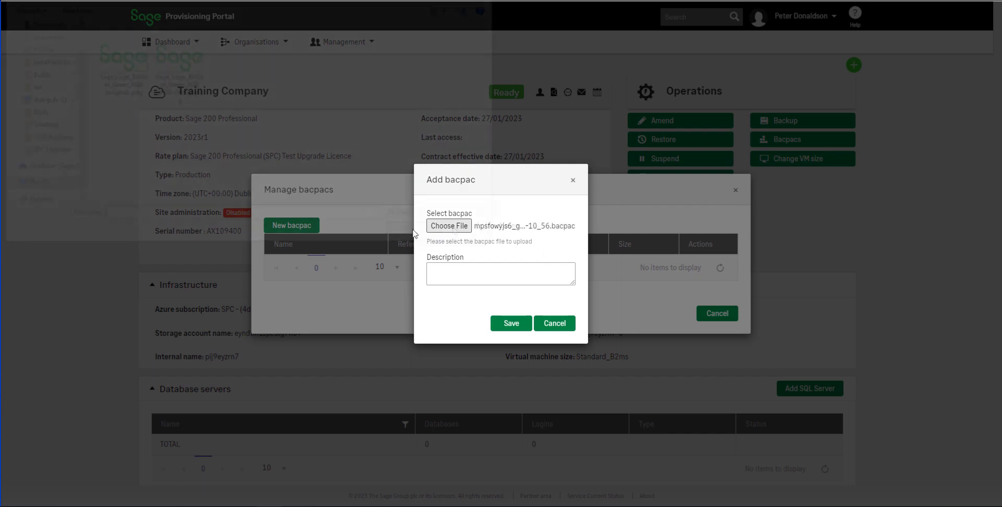
left_click(453, 271)
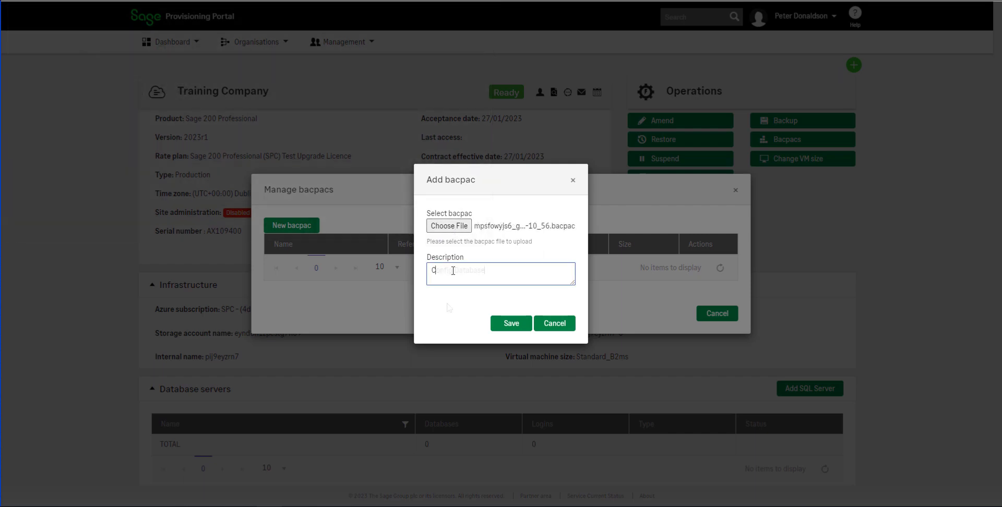
type("onfig Database")
left_click(503, 325)
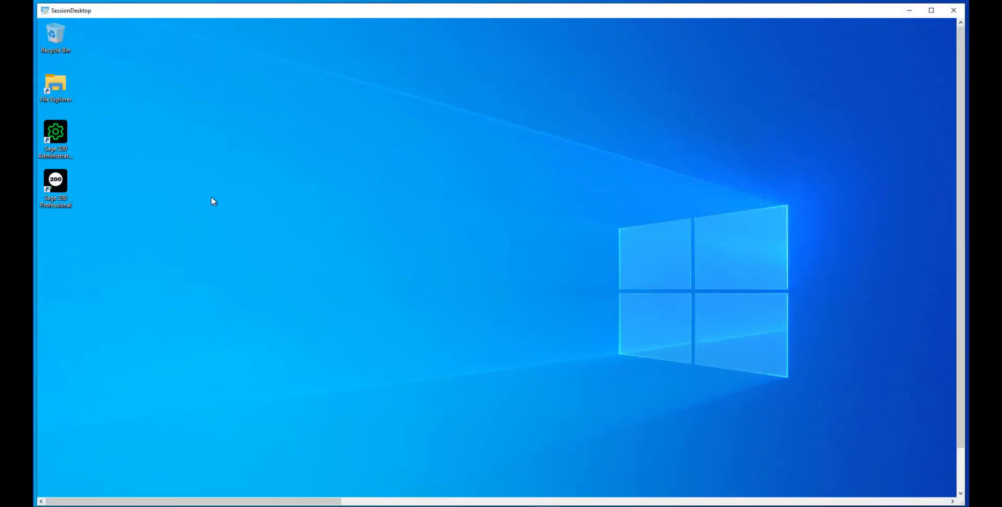
Paste the copied Attach folder into C:\Sage on the new site's session desktop.
double_click(55, 86)
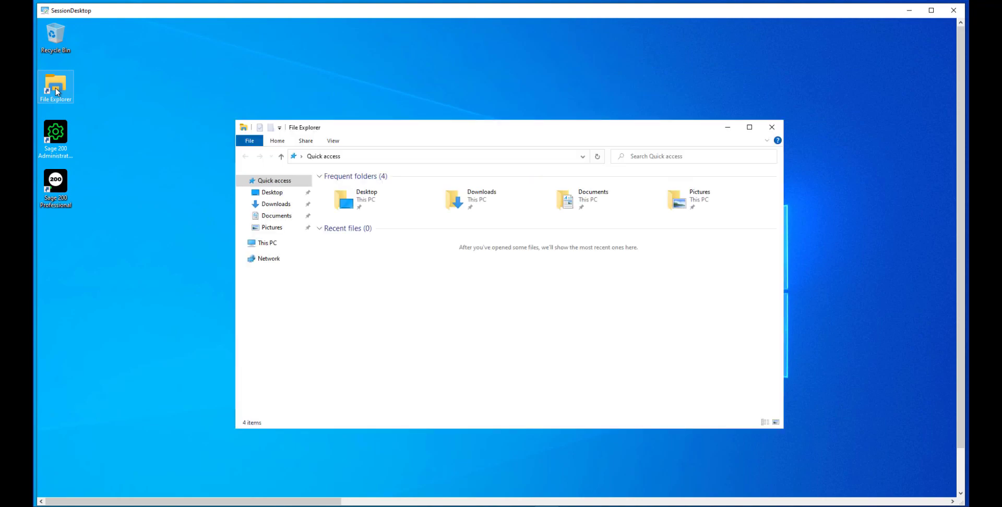
left_click(273, 245)
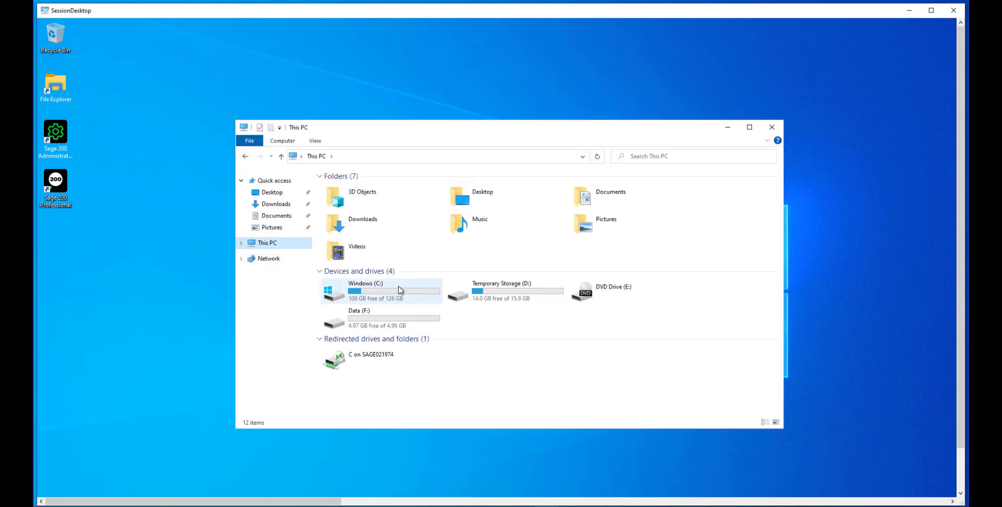
double_click(400, 291)
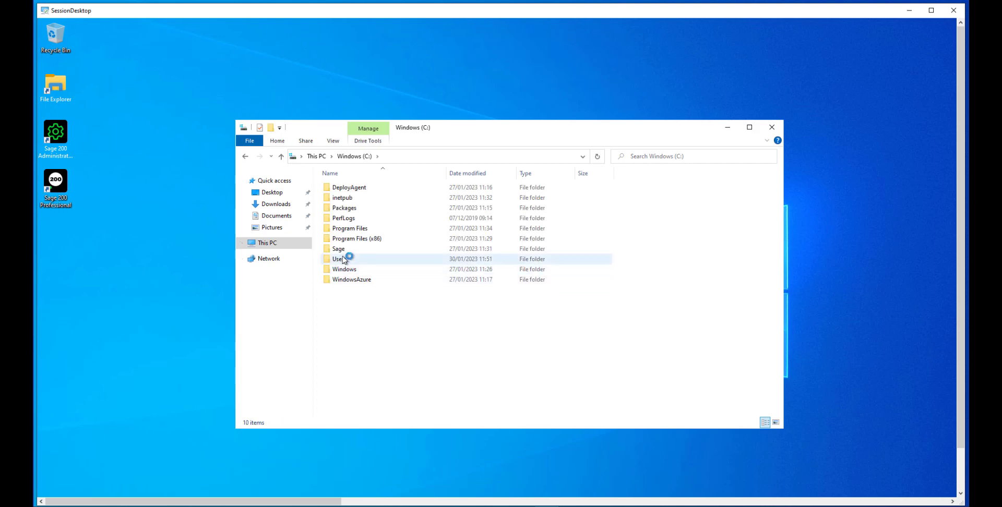
double_click(342, 249)
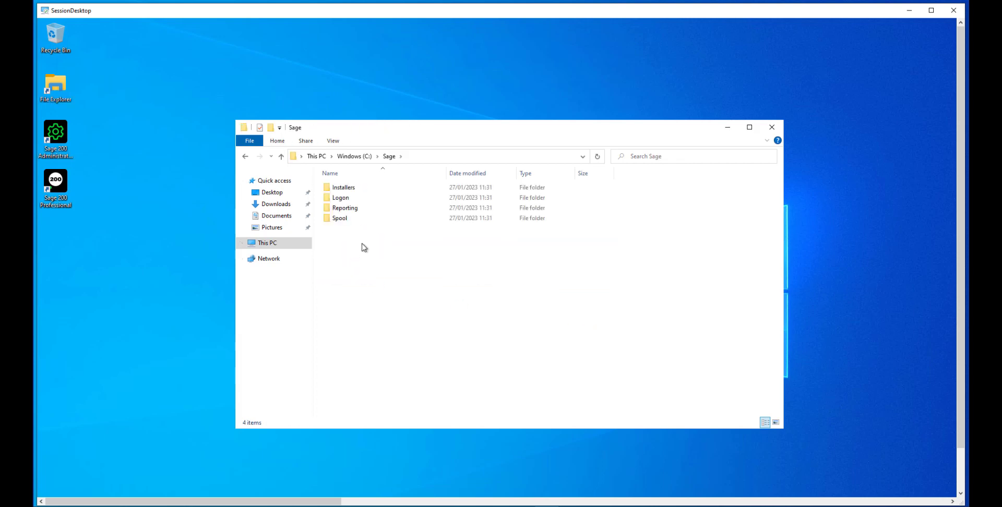
right_click(364, 247)
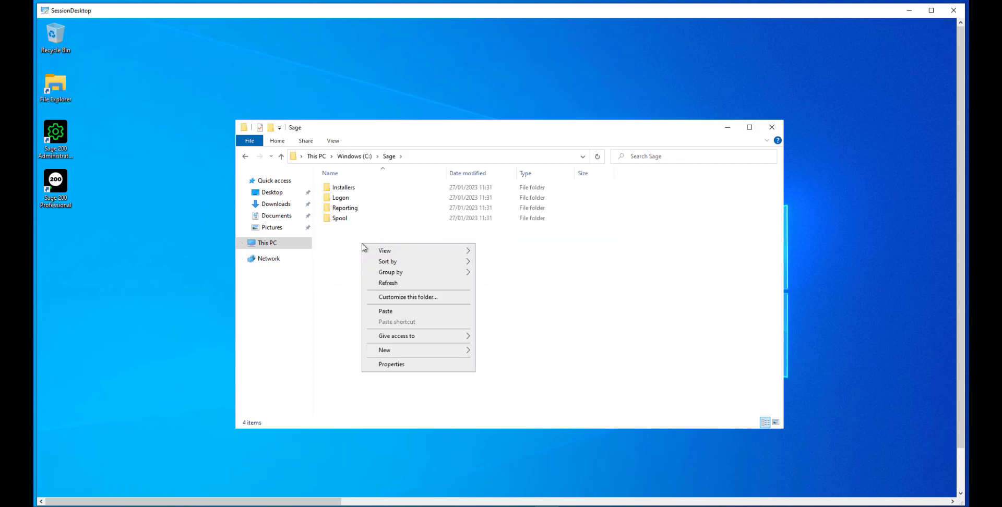
left_click(388, 312)
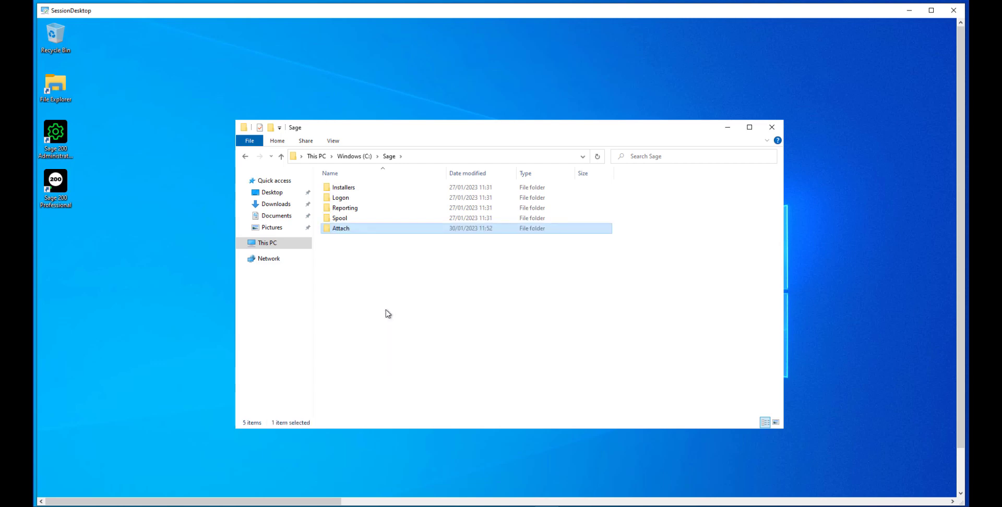
left_click(399, 281)
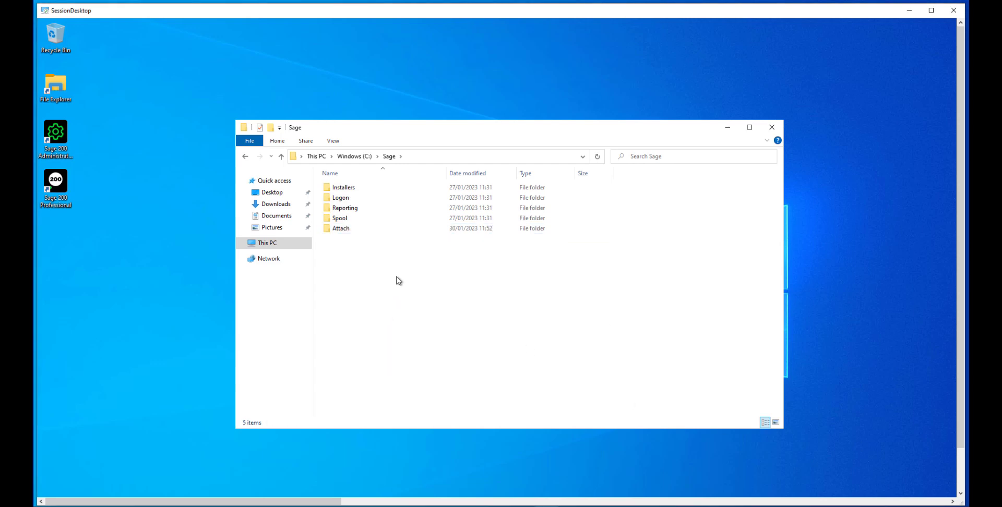
Paste the copied Spool folder into C:\Sage, merging it with the existing Spool folder.
right_click(399, 281)
left_click(425, 346)
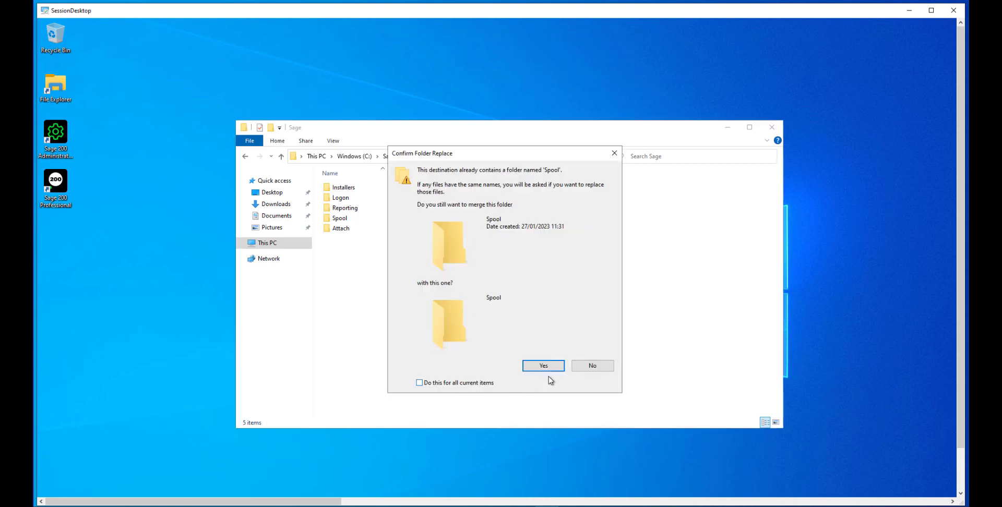
left_click(543, 366)
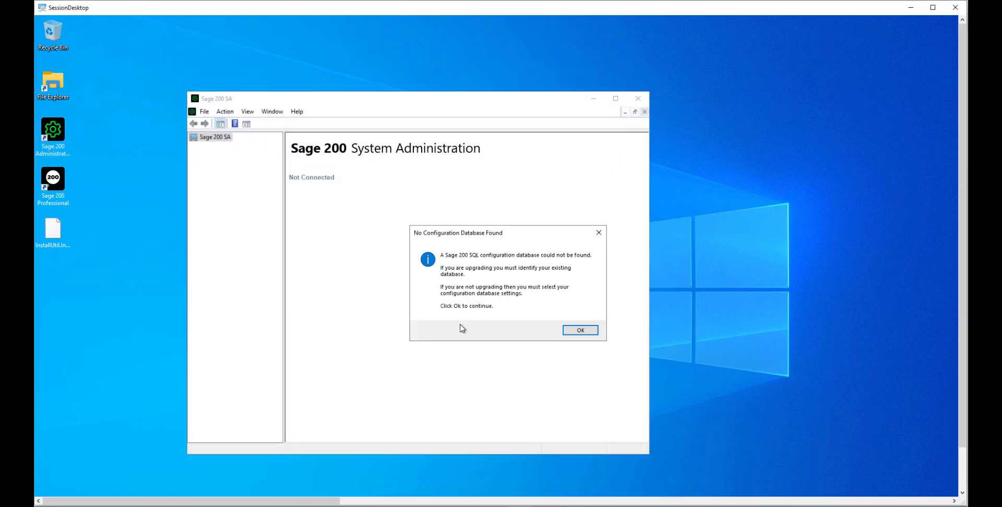
left_click(580, 331)
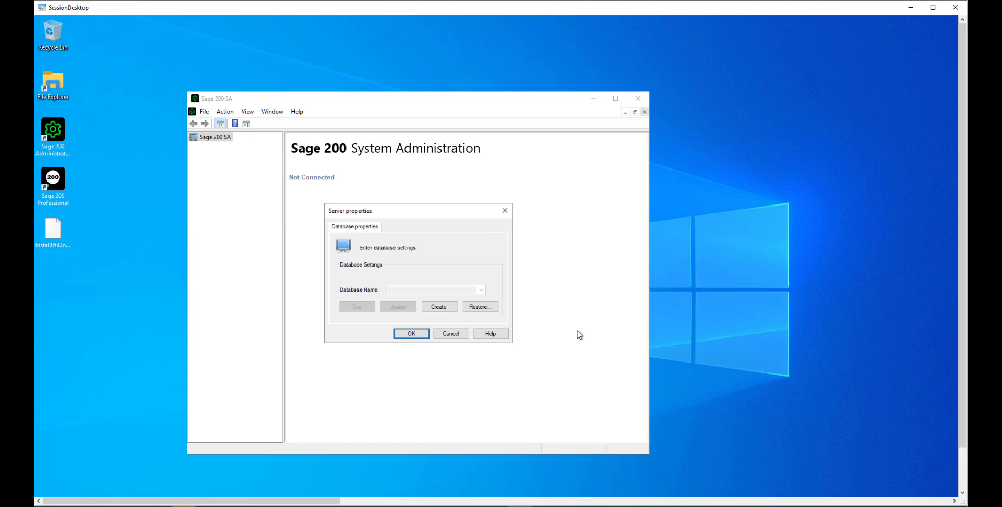
left_click(485, 310)
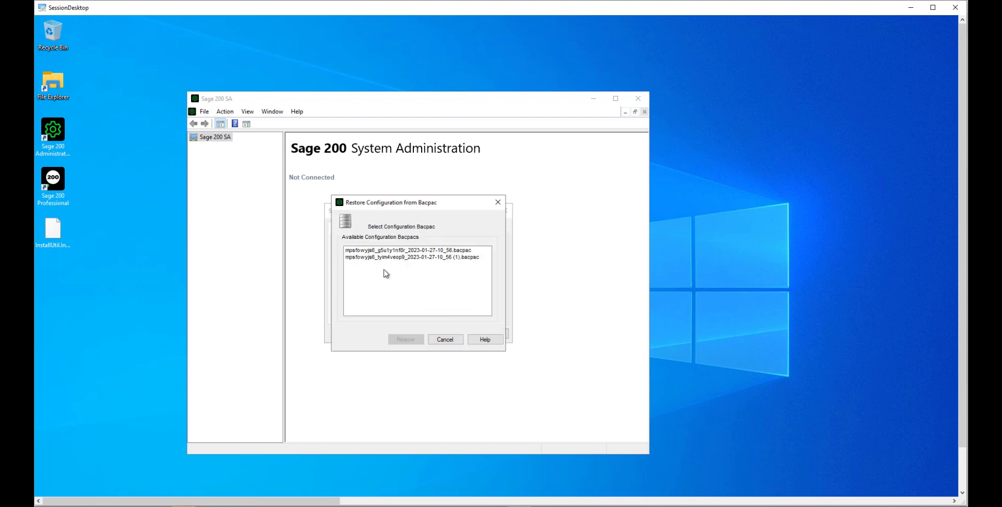
left_click(377, 251)
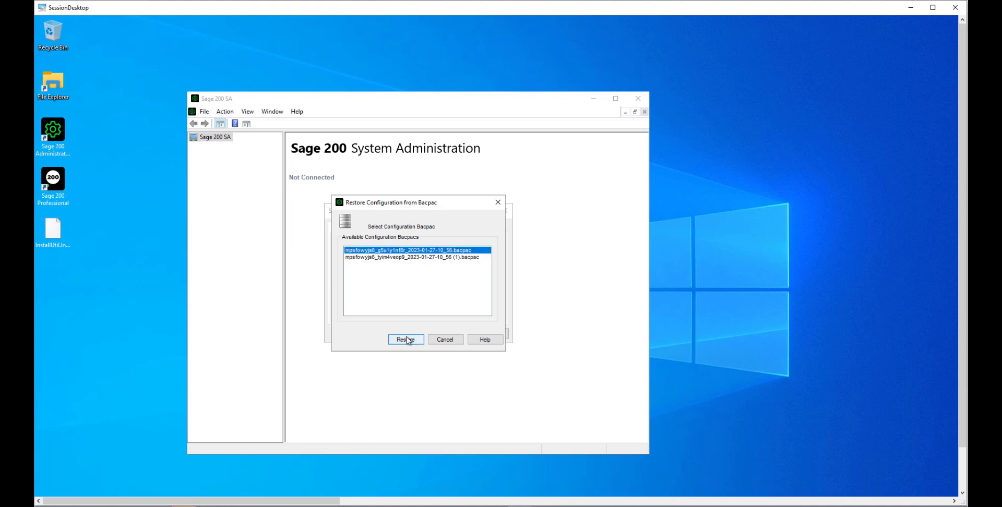
left_click(407, 340)
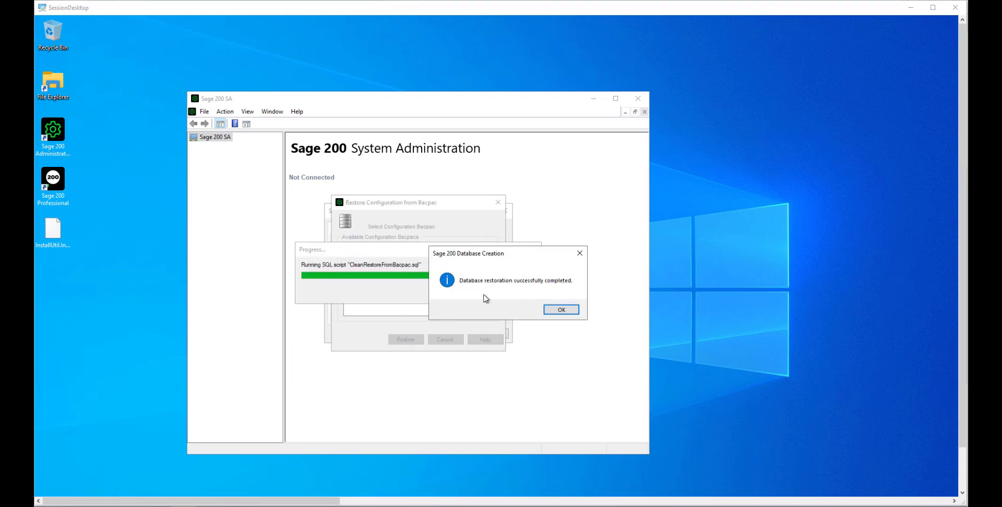
left_click(562, 310)
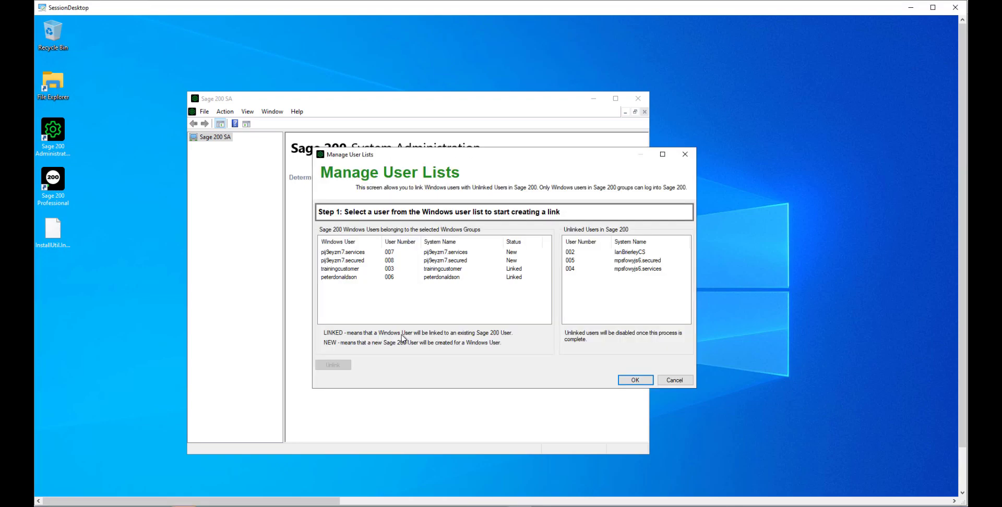
Accept the proposed links between Windows and Sage 200 users and apply the user list changes.
left_click(629, 382)
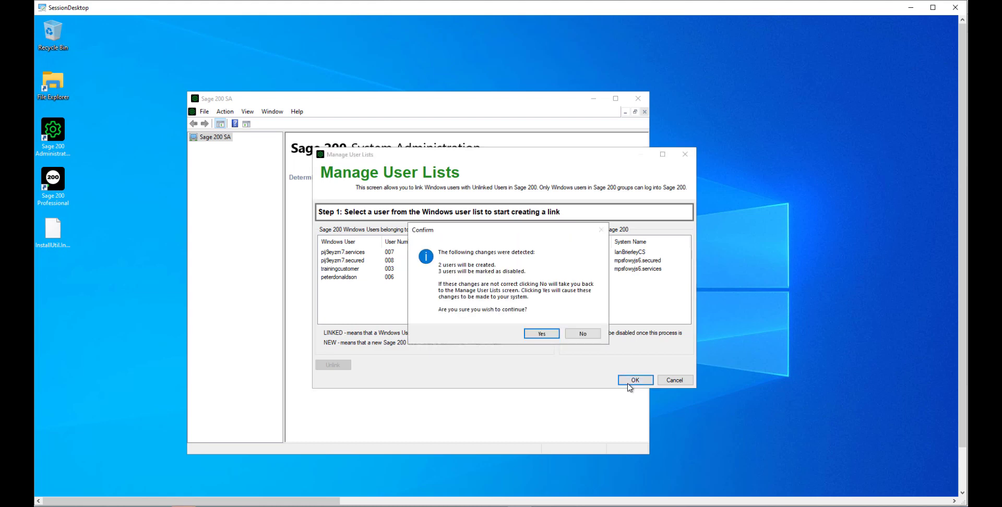
left_click(541, 335)
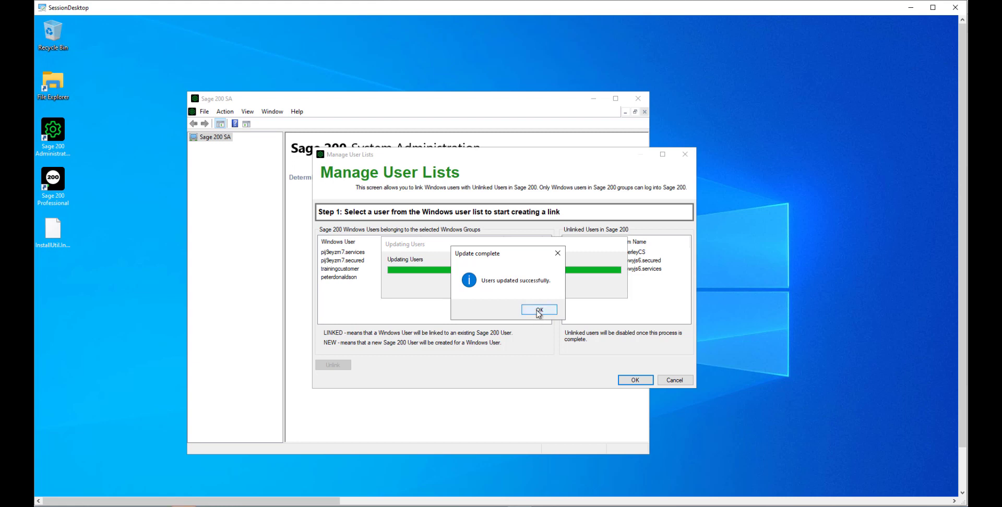
left_click(539, 311)
Paste the product serial number into the licence entry and submit the Sage 200 registration information.
left_click(340, 388)
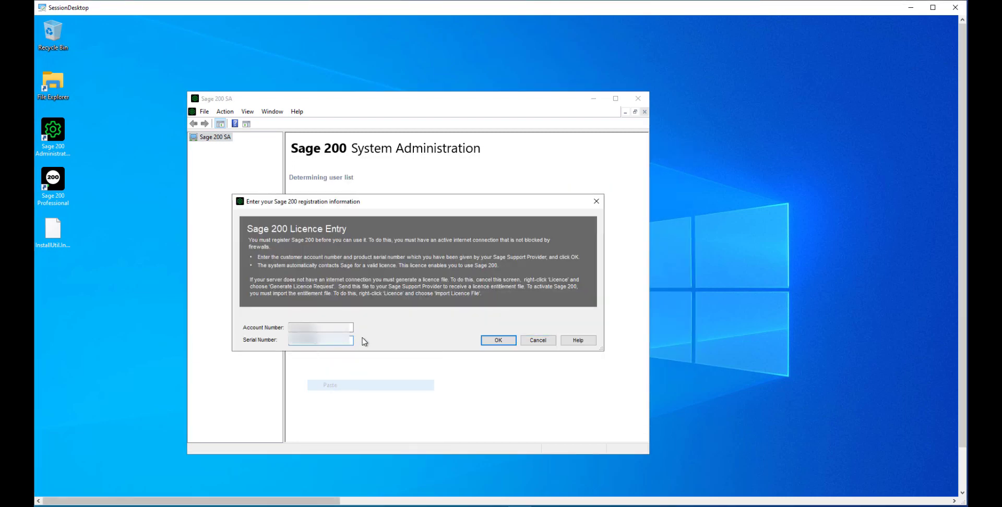
left_click(495, 341)
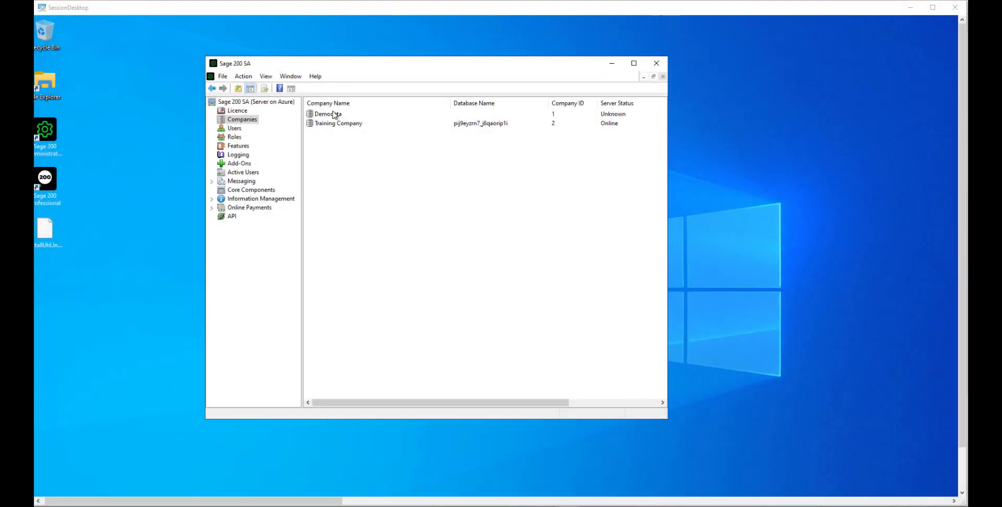
right_click(333, 115)
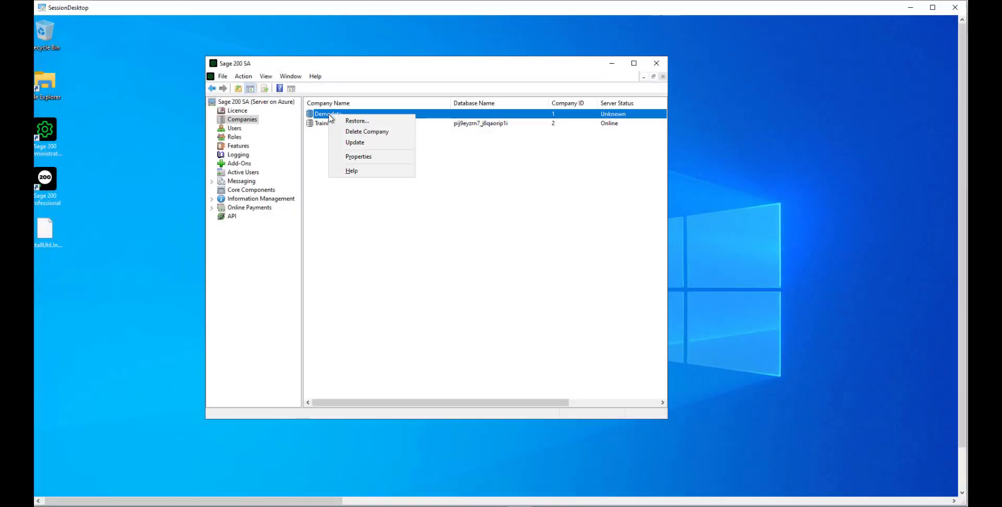
left_click(353, 121)
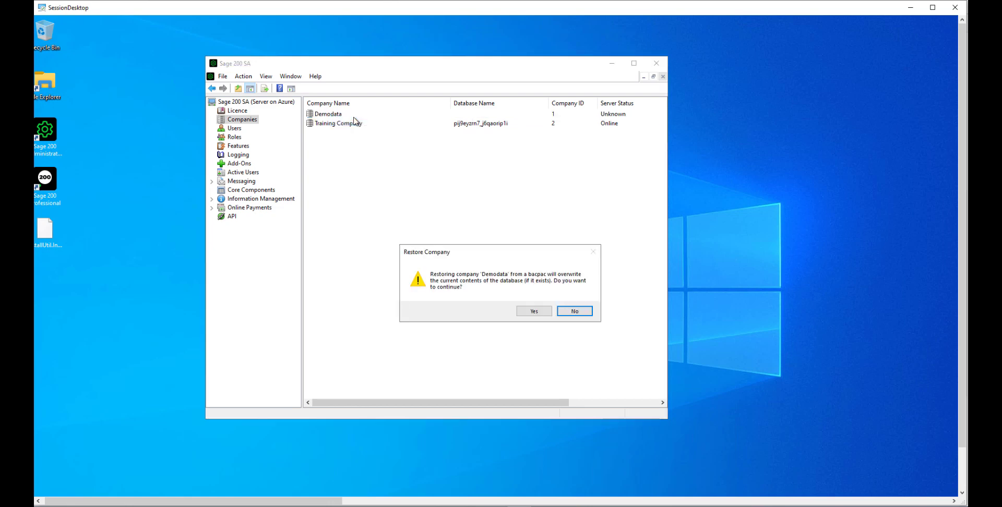
left_click(531, 312)
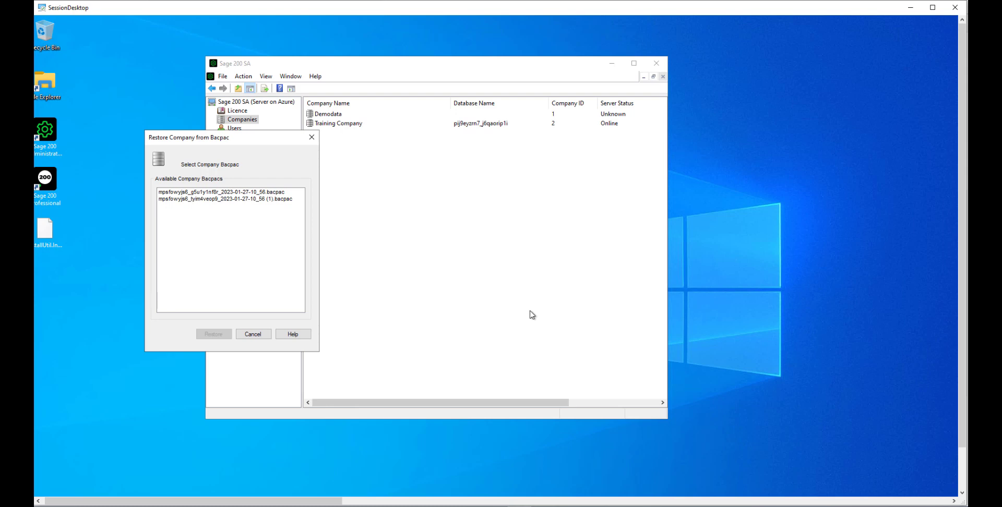
left_click(213, 200)
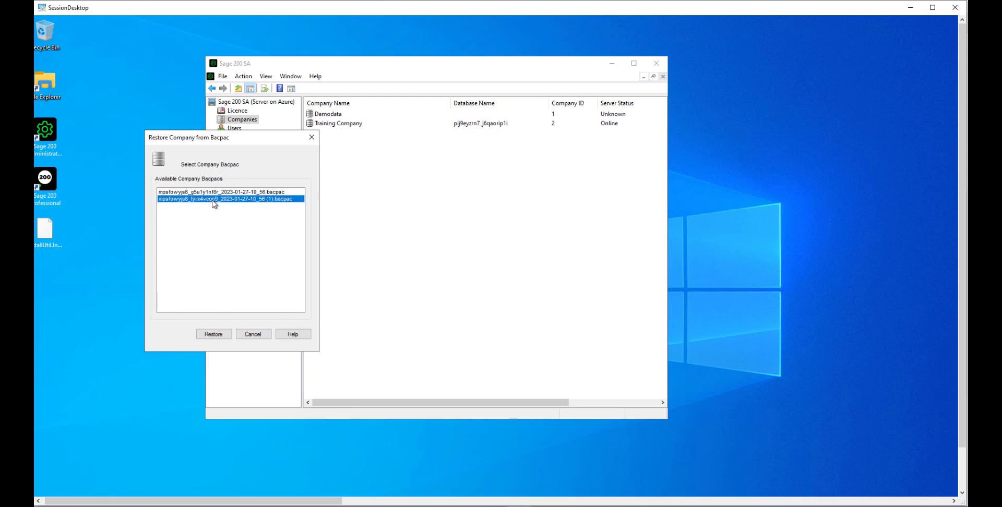
left_click(224, 335)
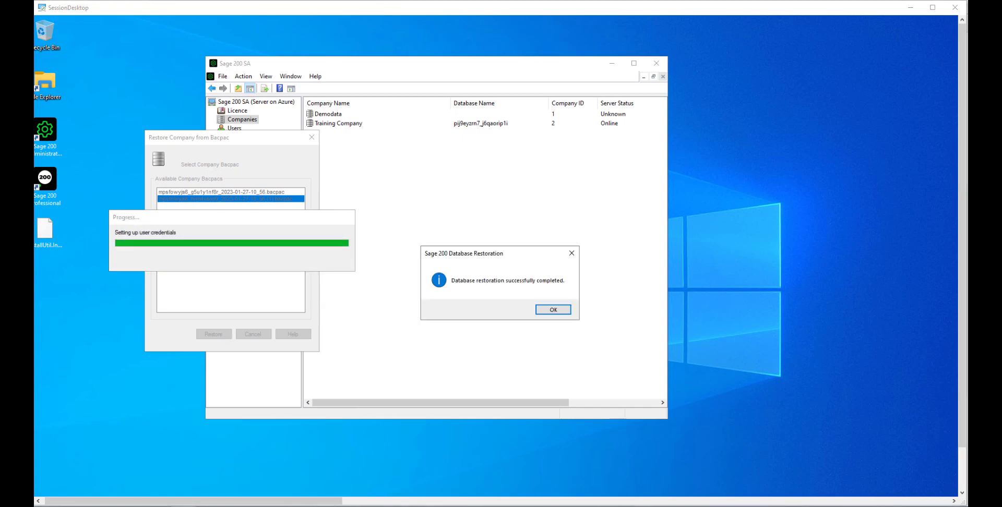
left_click(555, 311)
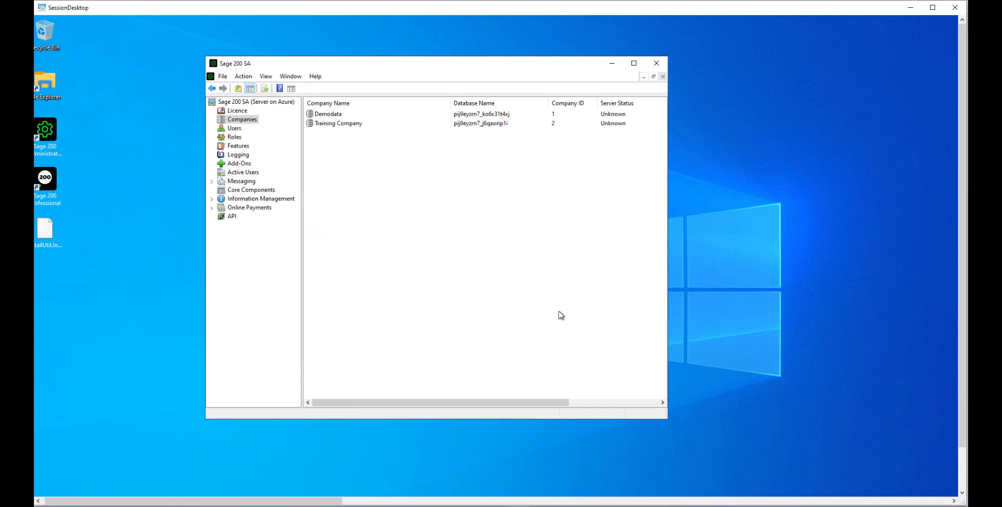
Update the Demodata company's database from its properties and accept the company settings.
right_click(332, 116)
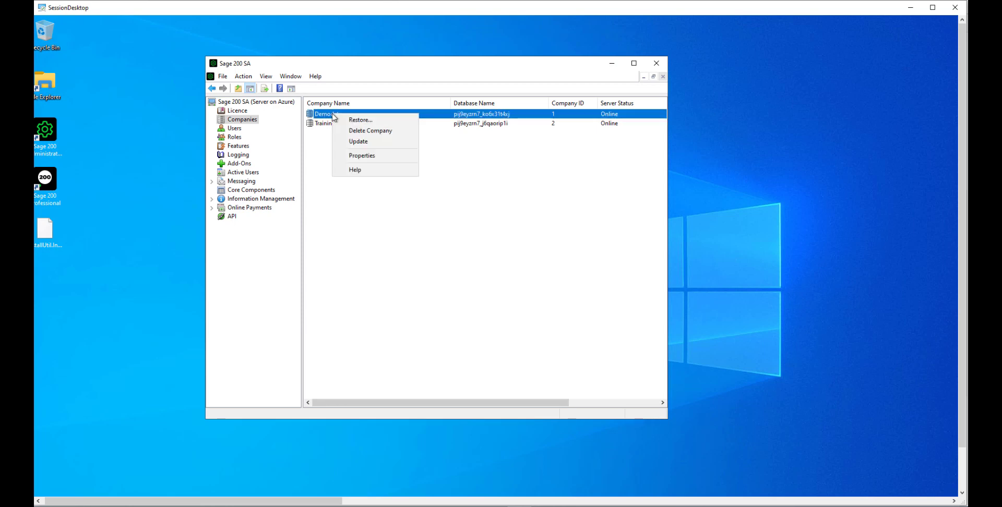
left_click(368, 156)
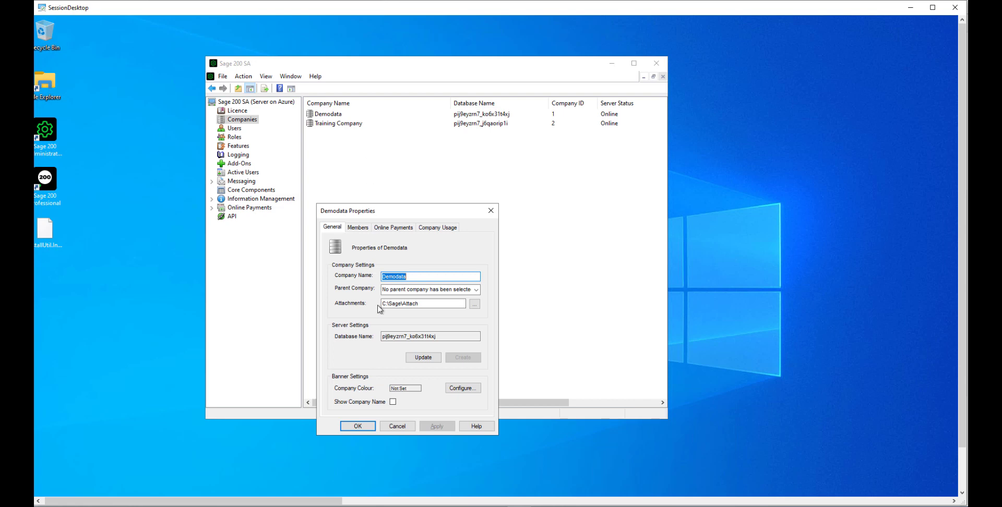
left_click(427, 362)
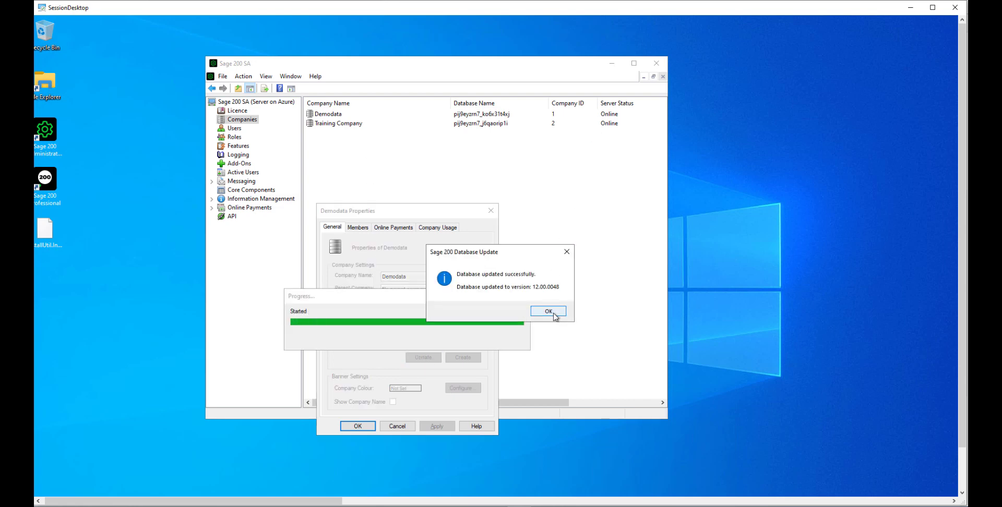
left_click(554, 312)
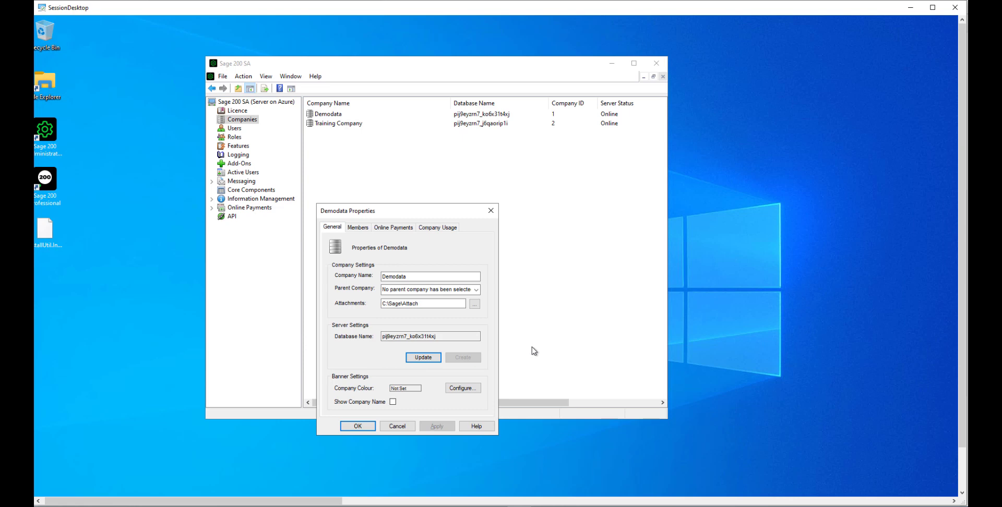
left_click(362, 427)
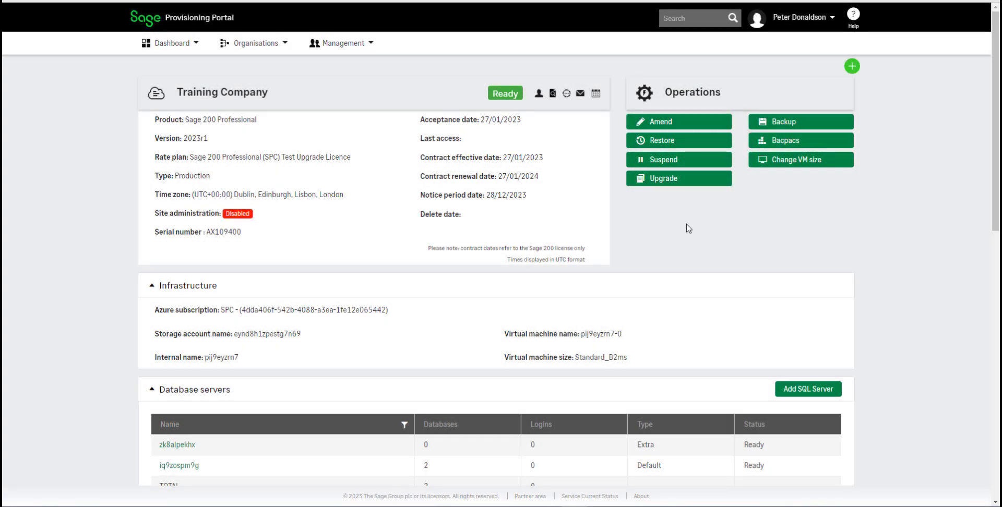
In the Sage Provisioning Portal, start the Training Company site upgrade with SPC Old Training Site as the customer site.
left_click(659, 180)
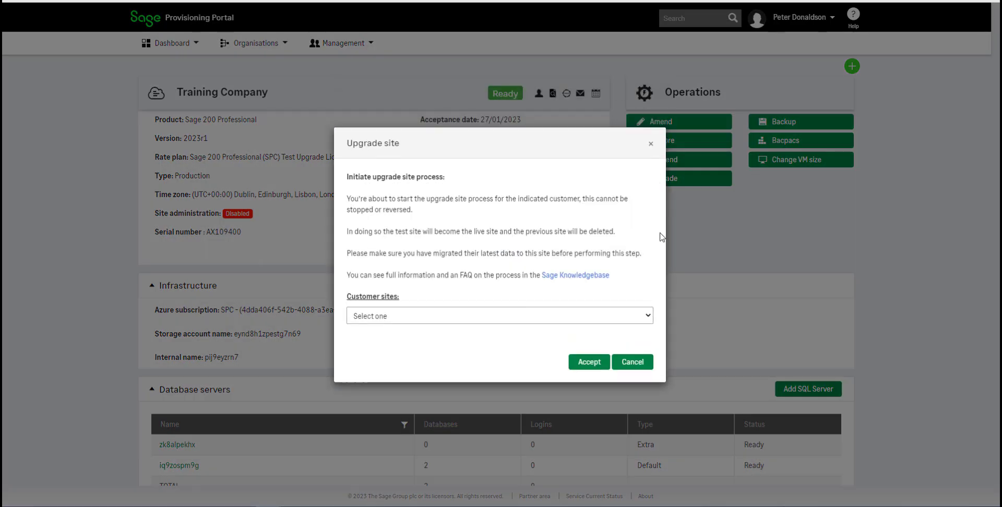
left_click(648, 316)
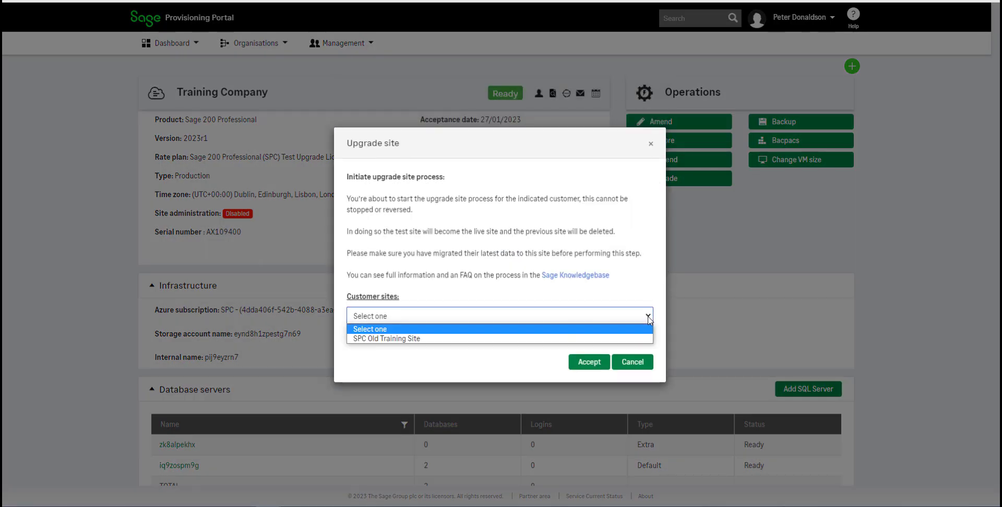
left_click(626, 338)
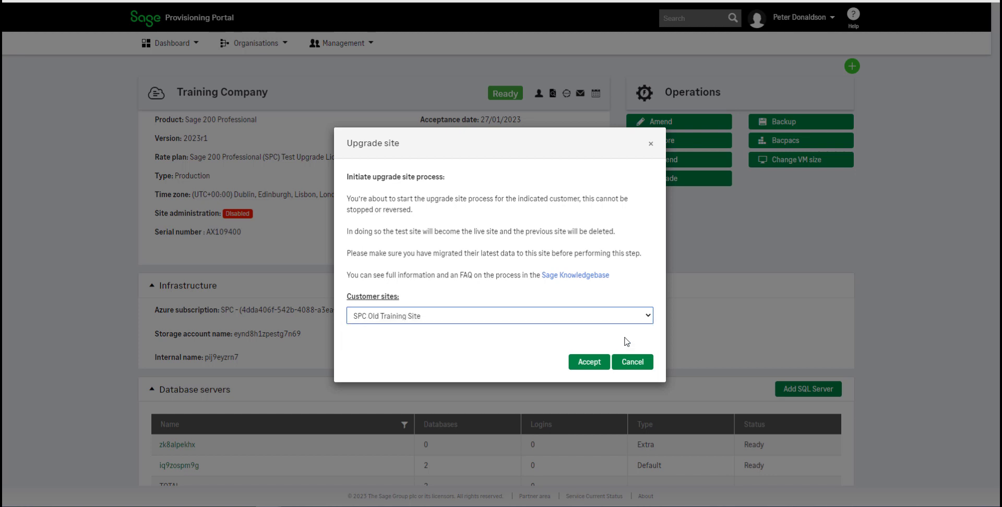
left_click(589, 362)
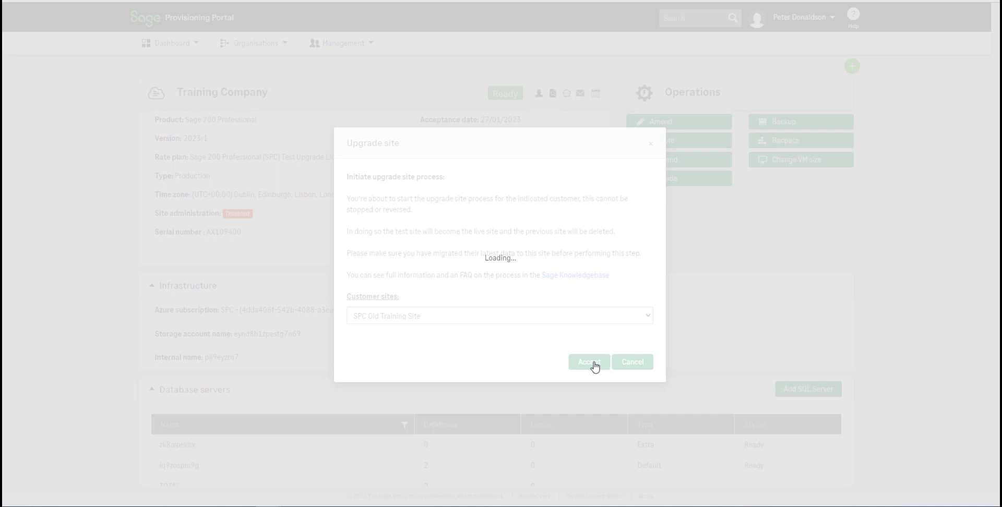